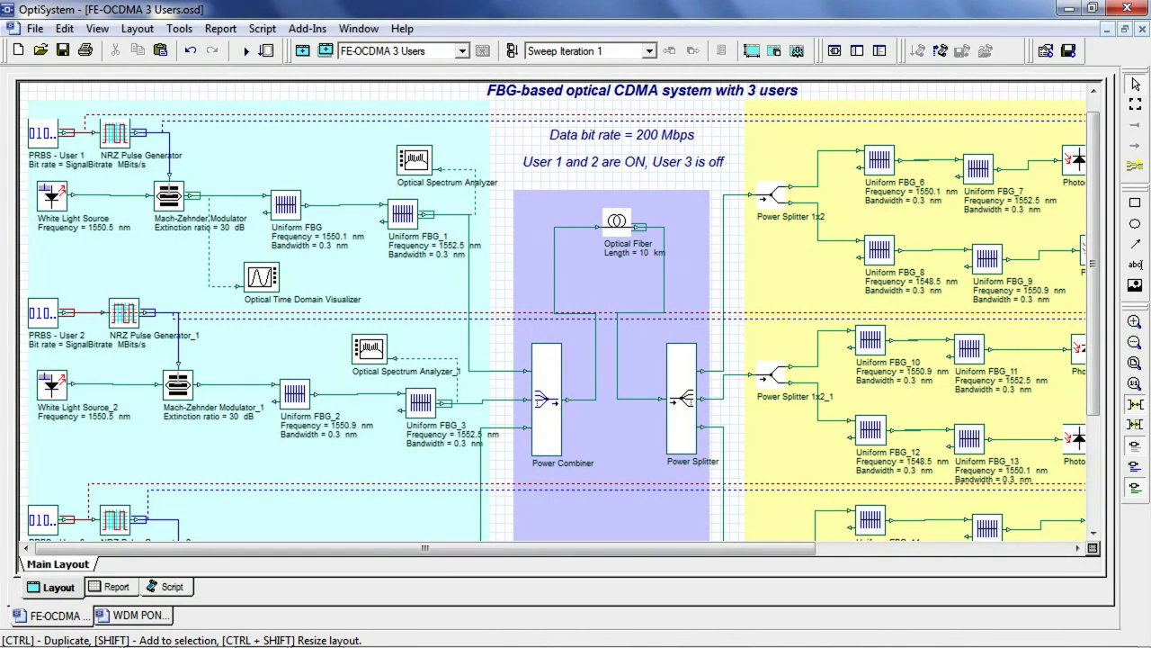
# Inspect the main properties of the White Light Source in User 1's transmitter
pyautogui.moveTo(425, 547); pyautogui.dragTo(520, 547)
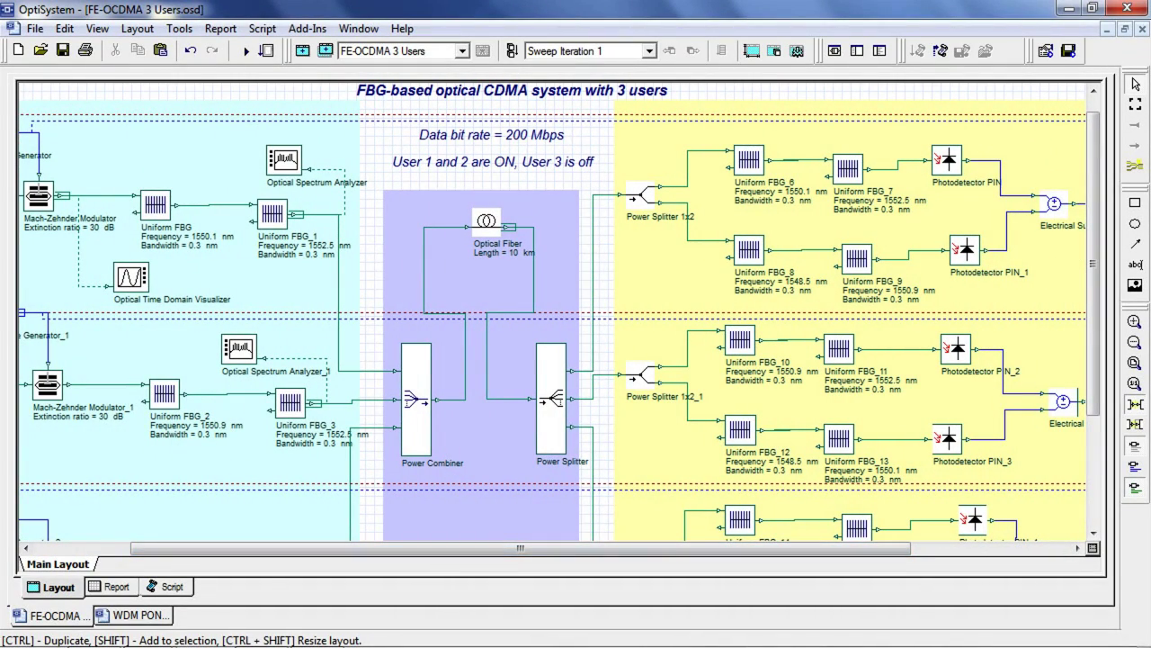
pyautogui.moveTo(520, 548); pyautogui.dragTo(679, 547)
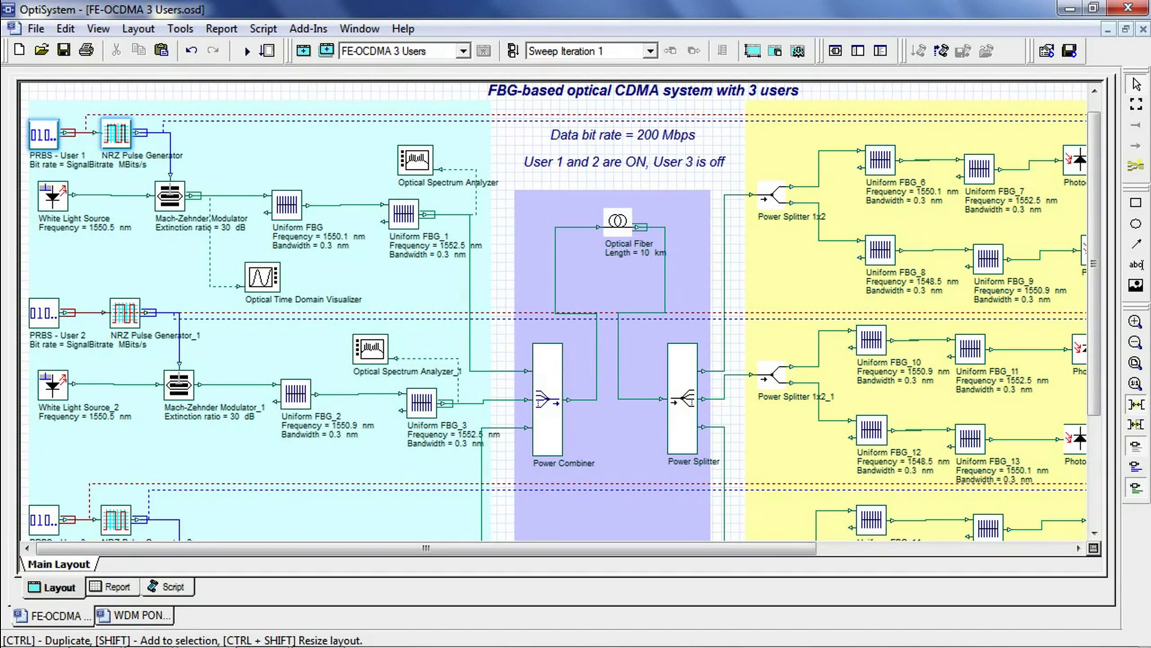
pyautogui.click(169, 196)
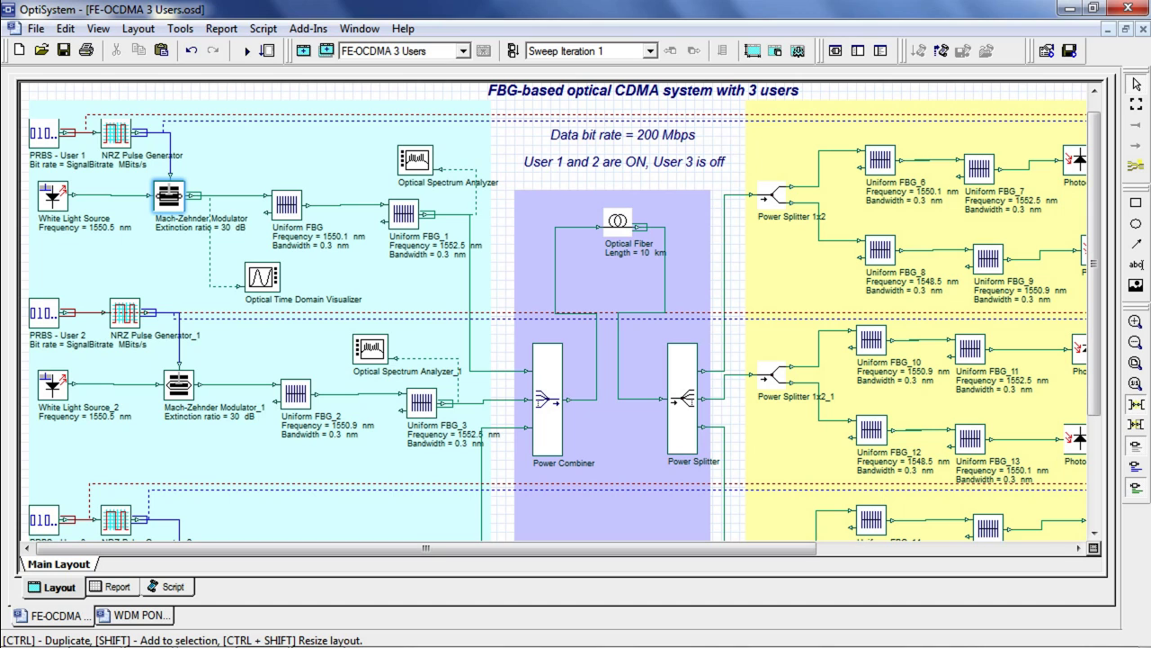
pyautogui.press('Escape')
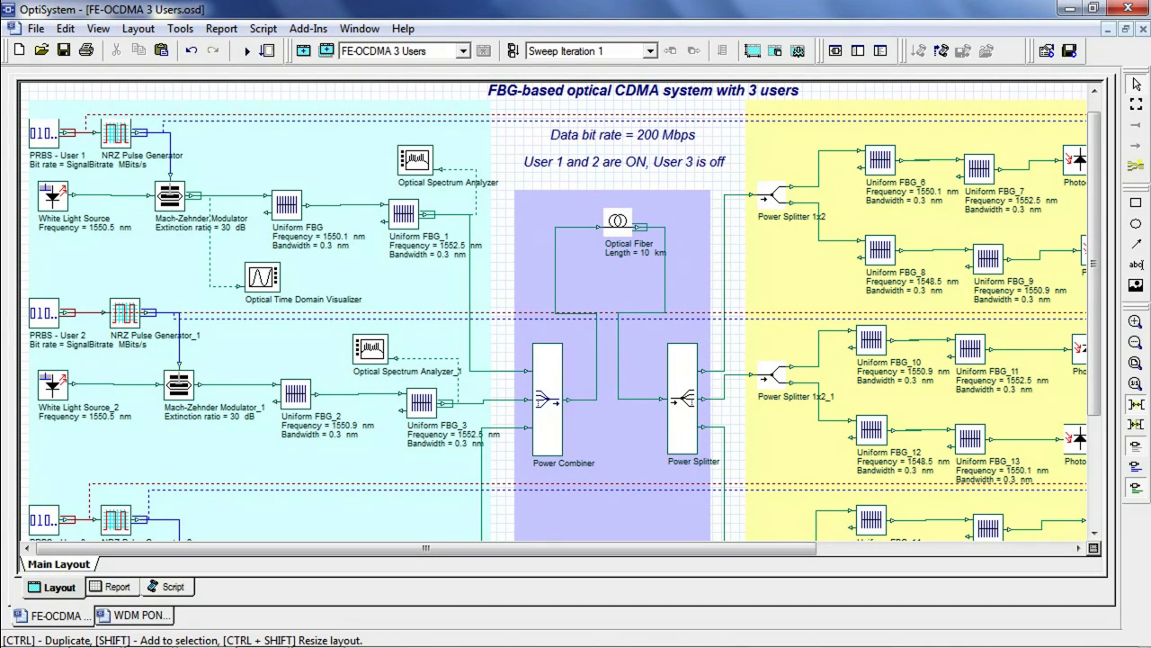
pyautogui.click(53, 195)
pyautogui.doubleClick(53, 195)
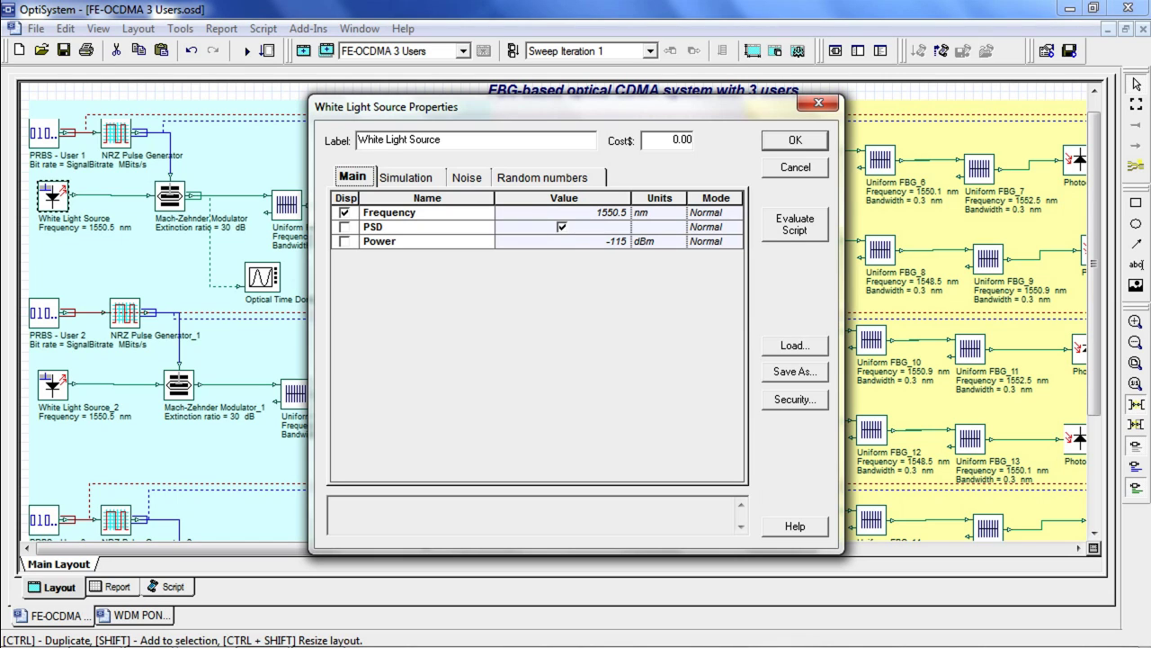
pyautogui.press('Escape')
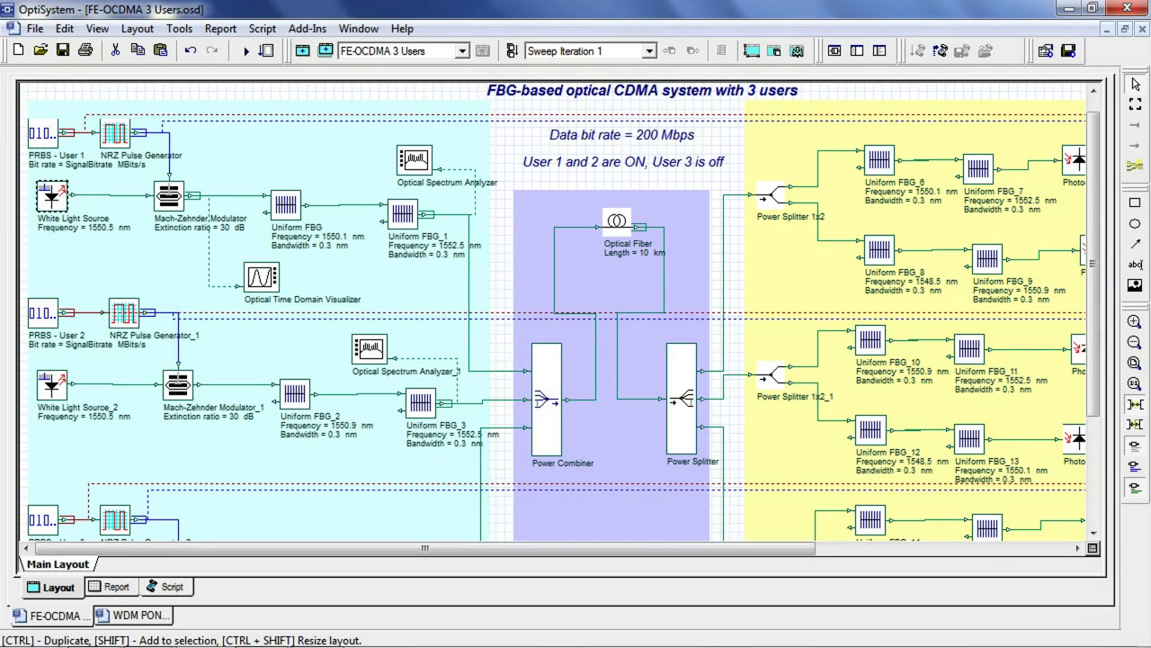
# Inspect the main properties of the first Uniform FBG in User 1's encoder
pyautogui.doubleClick(286, 206)
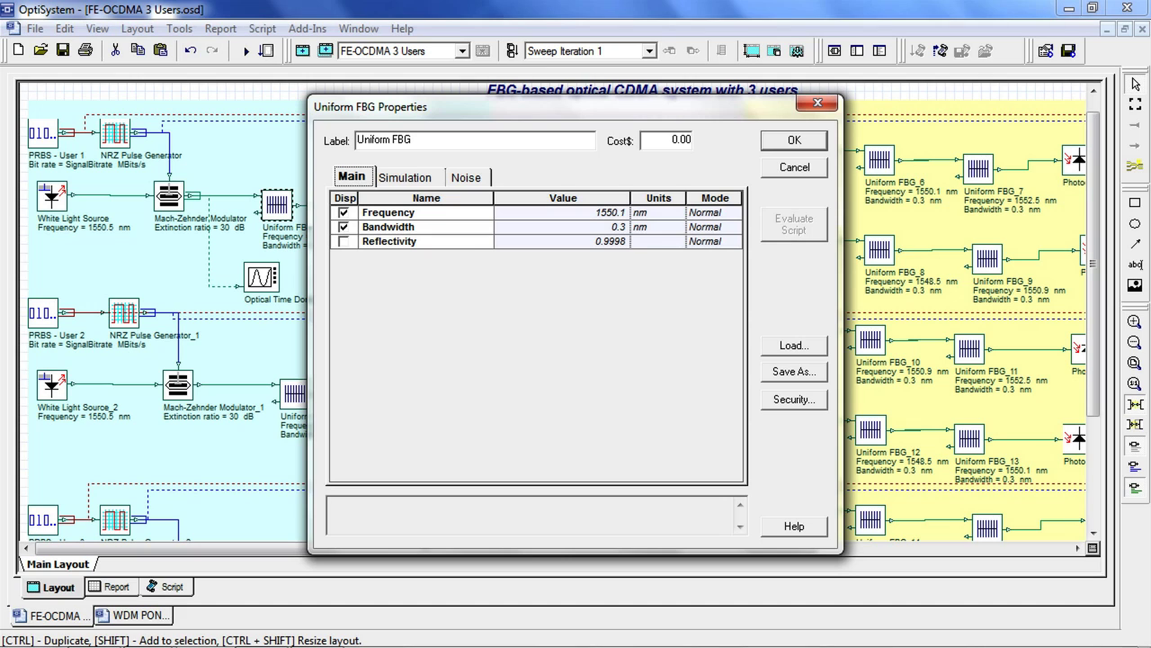
pyautogui.press('Escape')
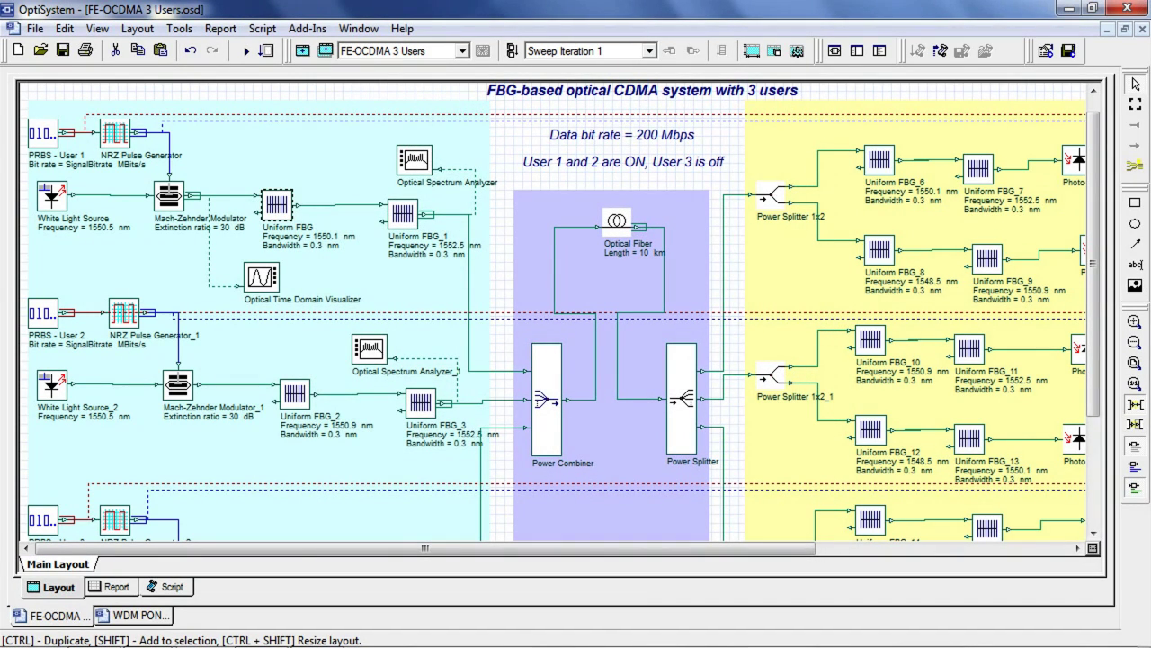
pyautogui.scroll(-3, 42, 438)
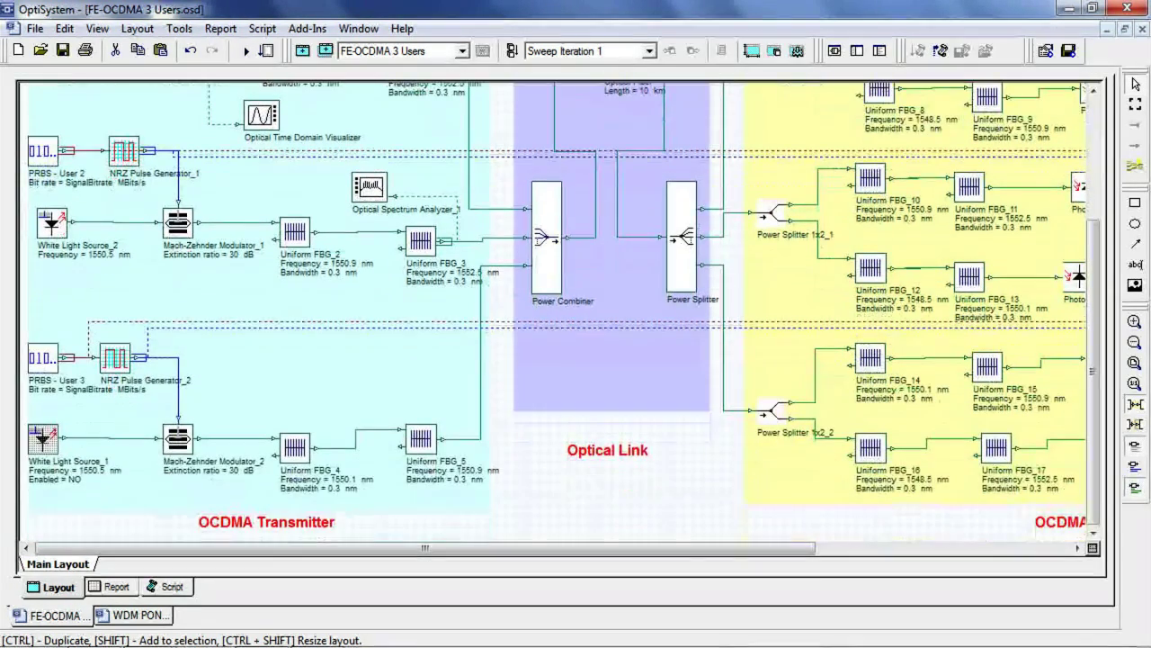
pyautogui.scroll(3, 553, 312)
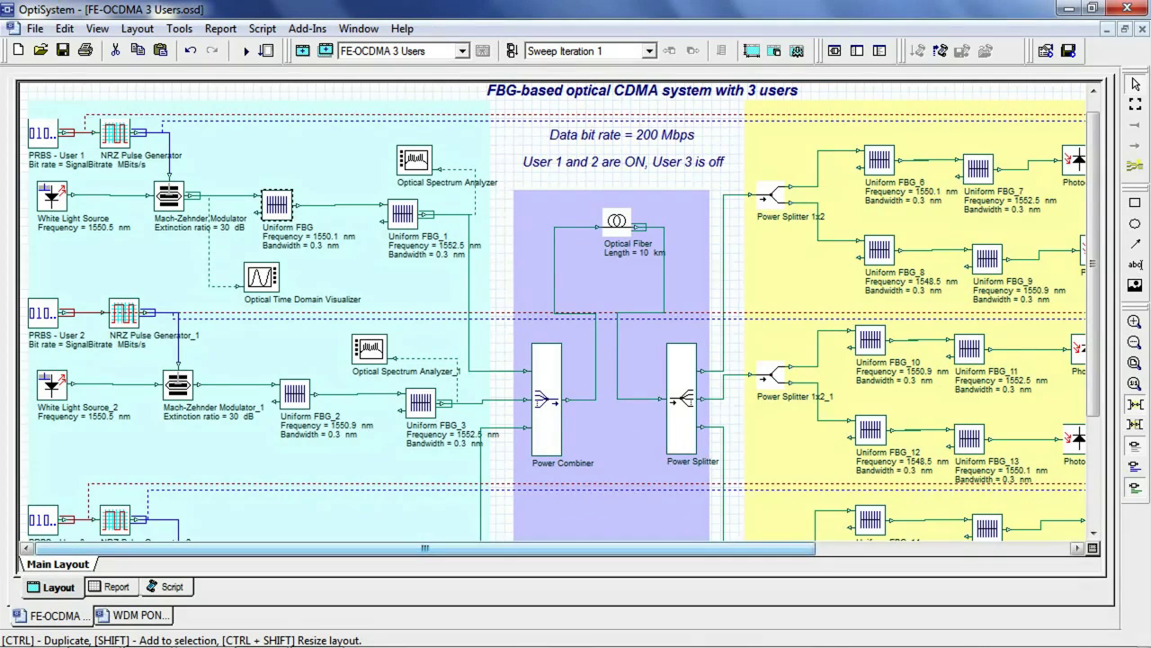
# Review the main, dispersion and PMD parameters of the Optical Fiber in the optical link
pyautogui.moveTo(425, 548); pyautogui.dragTo(514, 548)
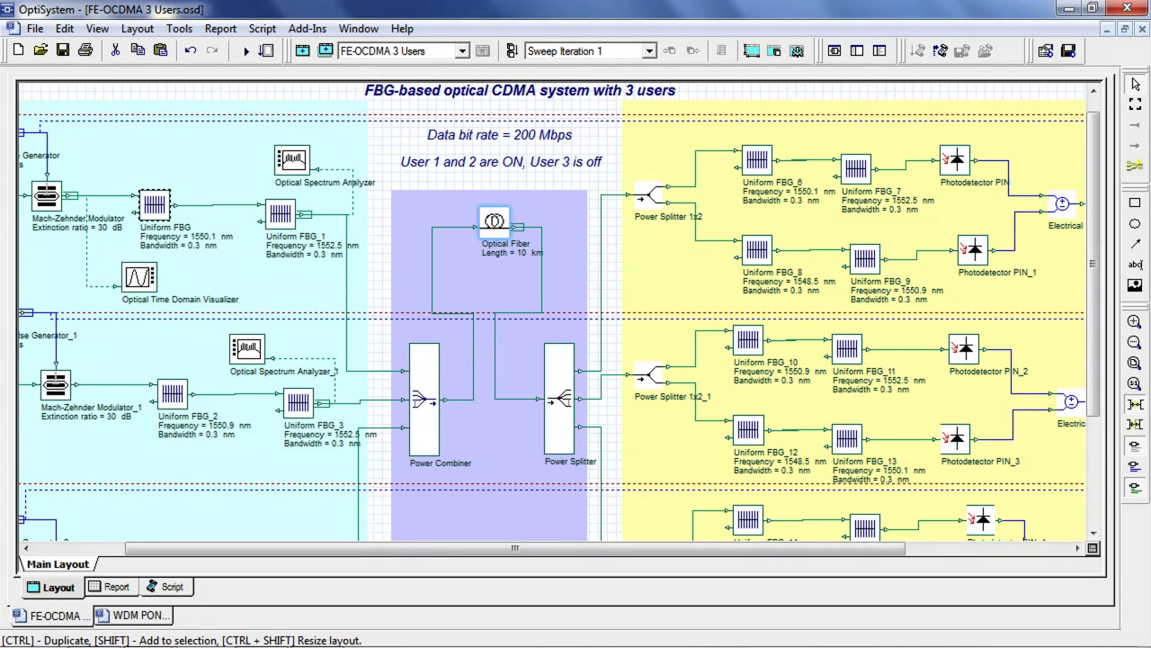
pyautogui.doubleClick(494, 221)
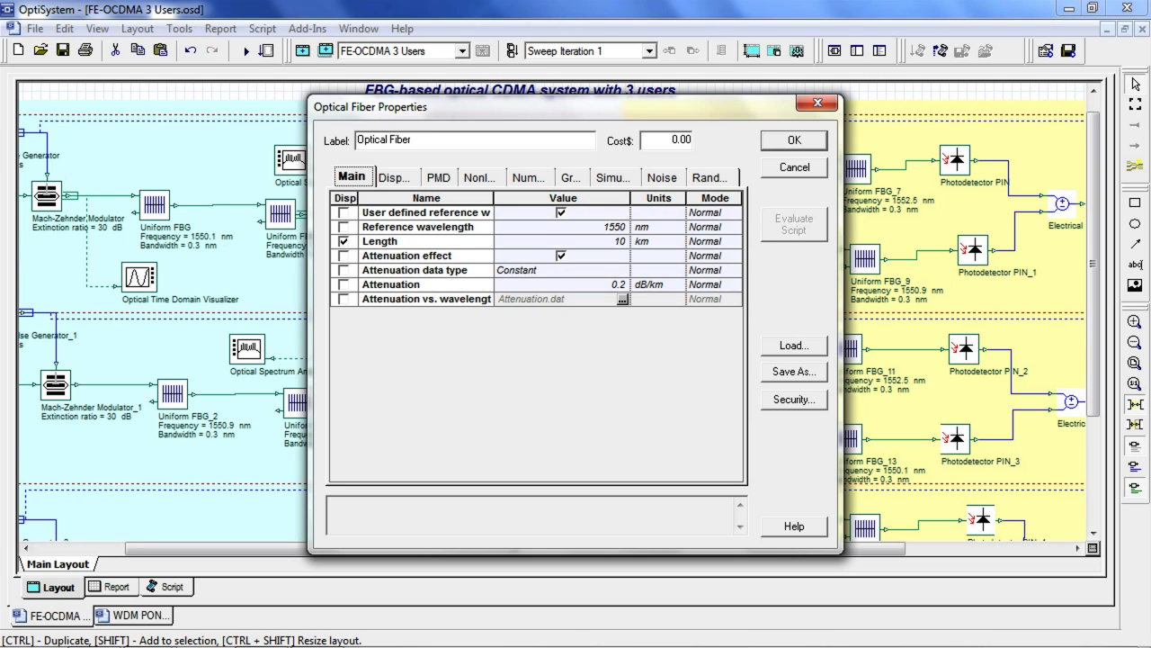
pyautogui.click(394, 178)
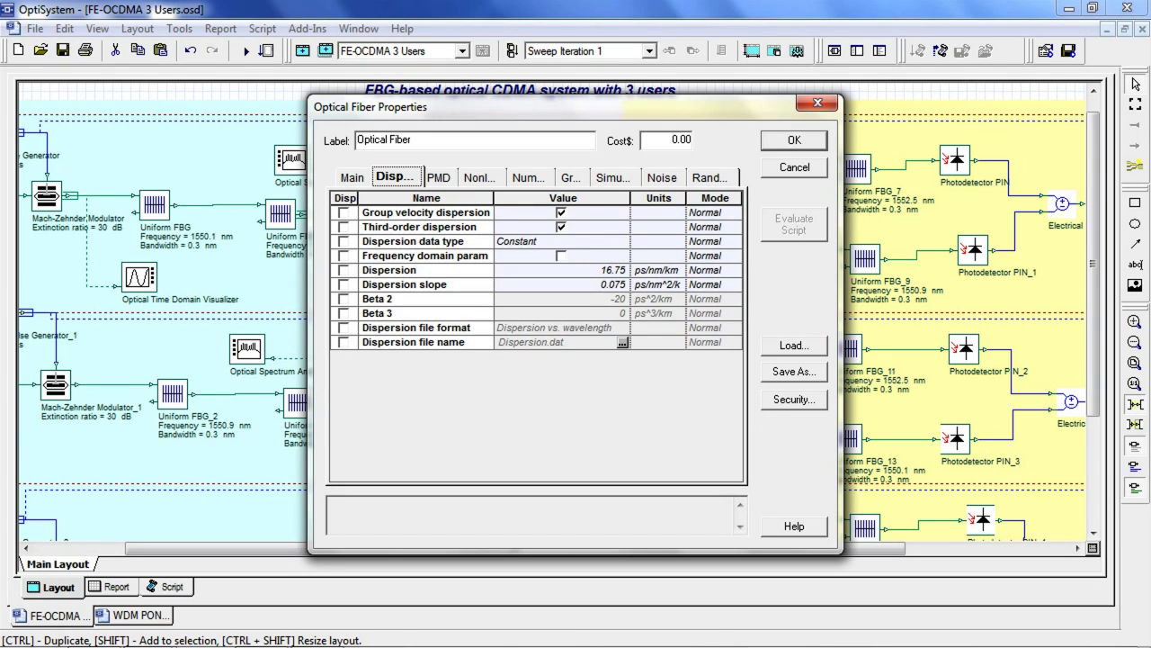
pyautogui.click(438, 177)
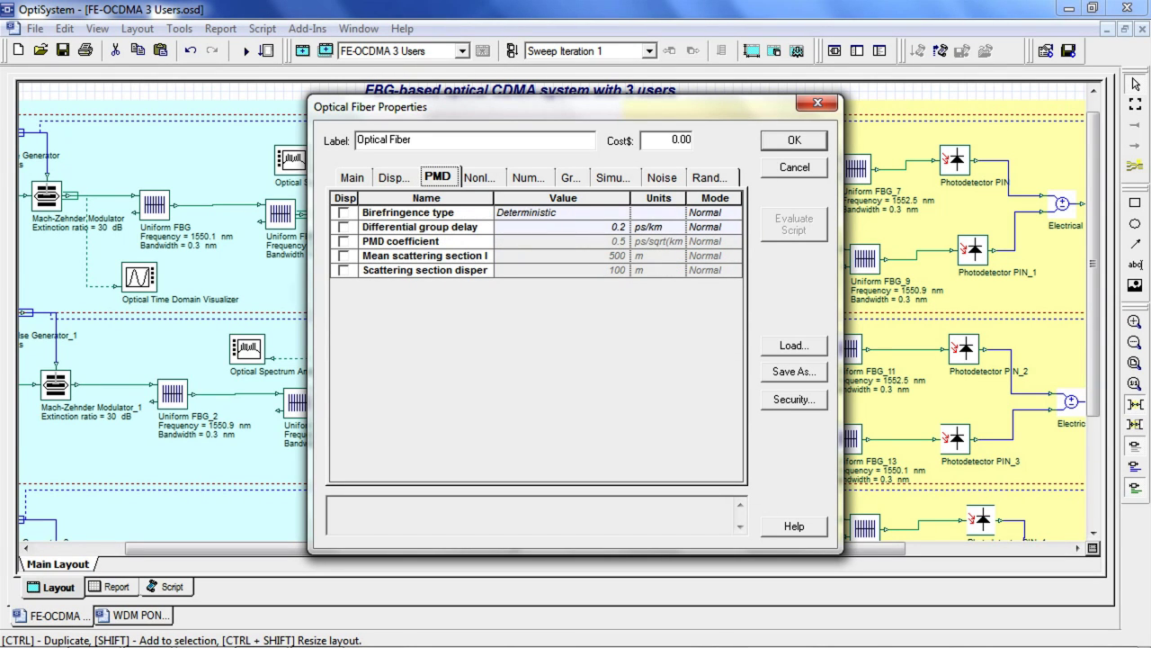
pyautogui.click(794, 140)
# Run the calculation of the whole FE-OCDMA 3 Users project
pyautogui.moveTo(684, 548); pyautogui.dragTo(848, 548)
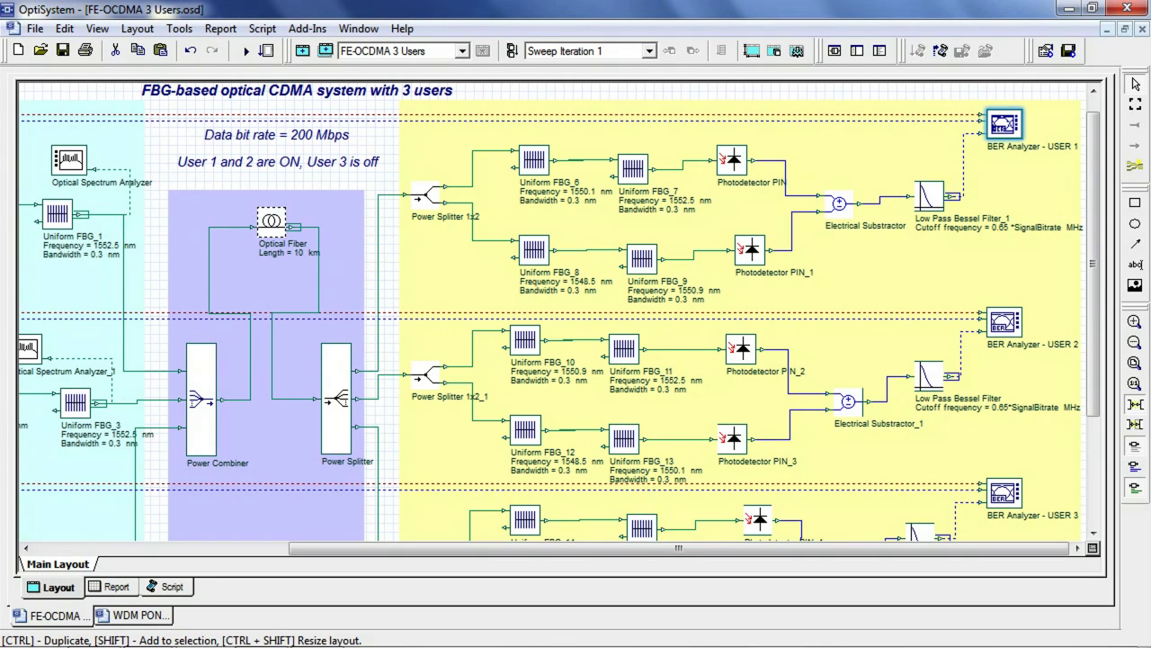
pyautogui.hotkey('ctrl', 'F5')
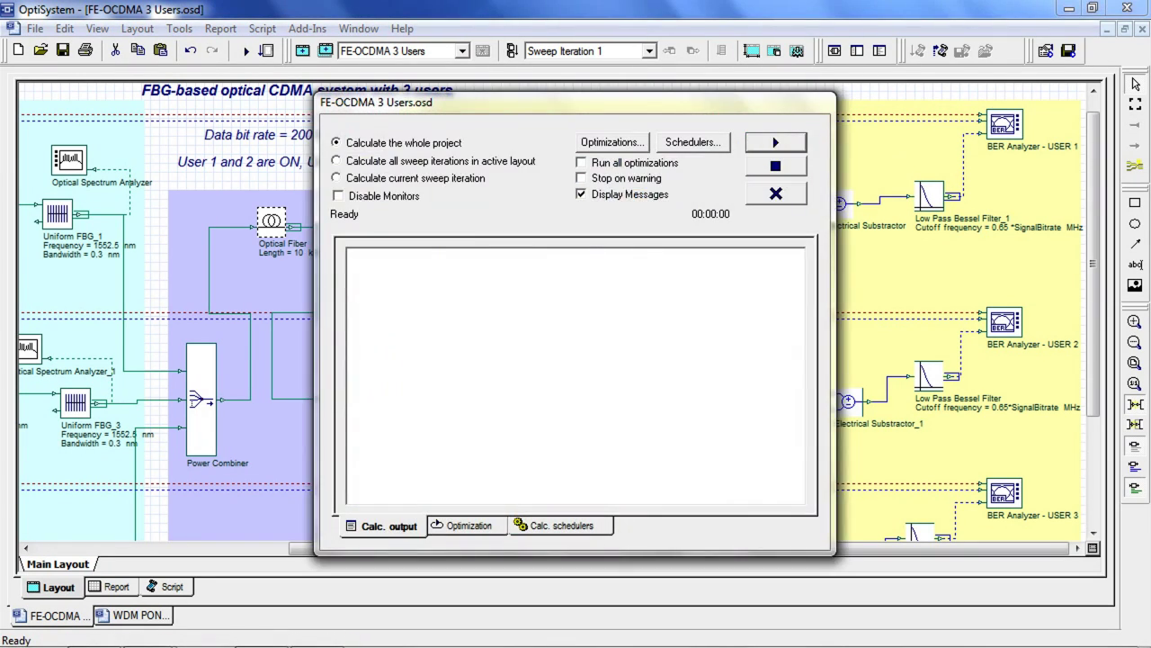
pyautogui.press('Return')
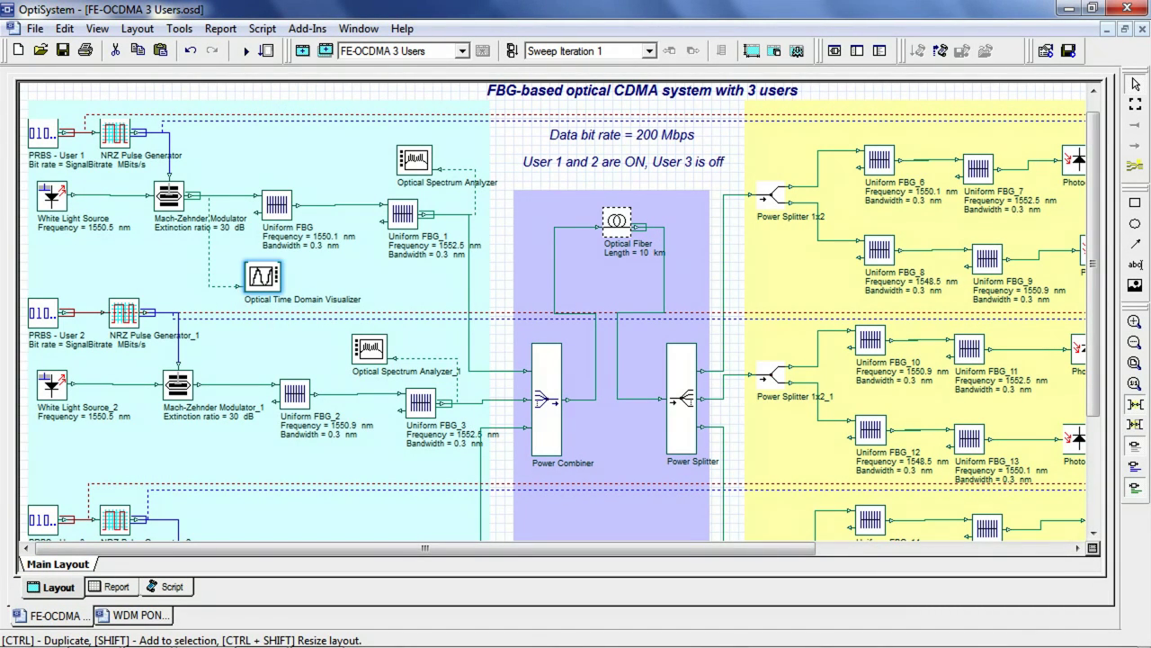
# Examine User 1's modulated signal in the Optical Time Domain Visualizer and the encoded spectra in both Optical Spectrum Analyzers
pyautogui.doubleClick(263, 276)
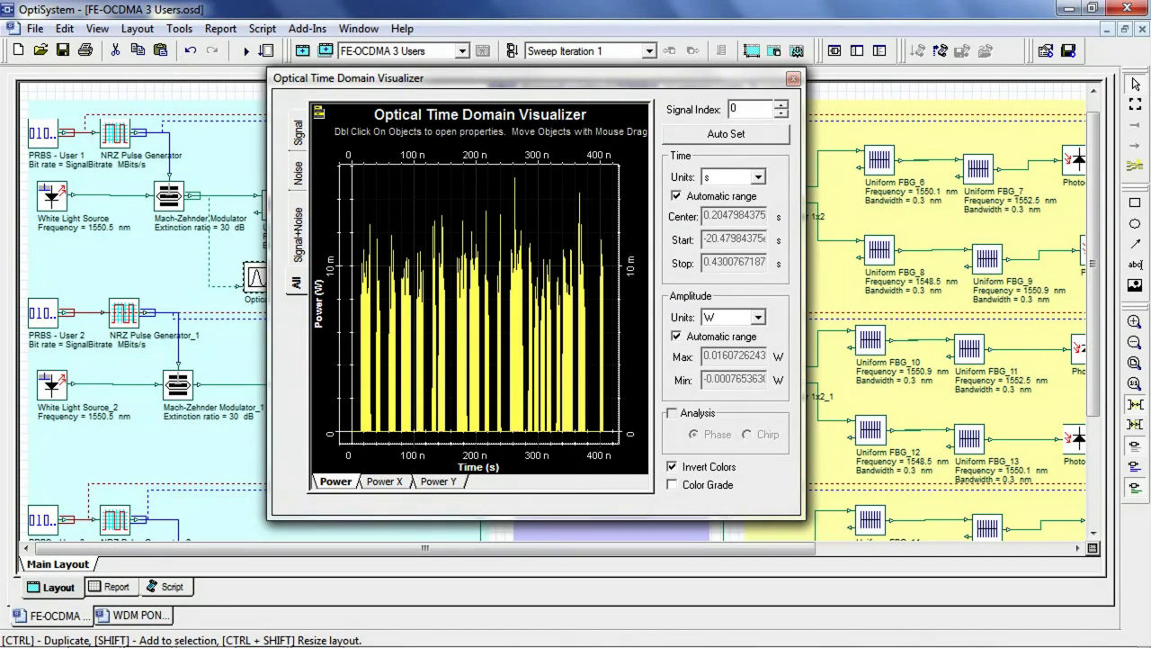
pyautogui.press('Escape')
pyautogui.doubleClick(414, 159)
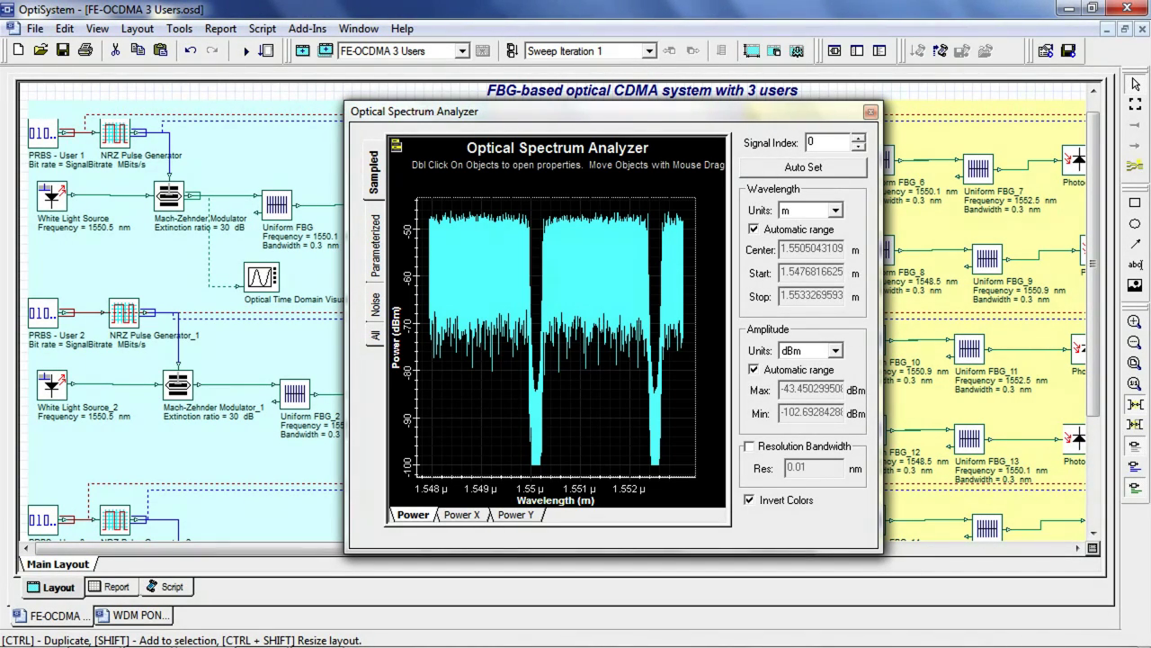
pyautogui.press('Escape')
pyautogui.doubleClick(369, 347)
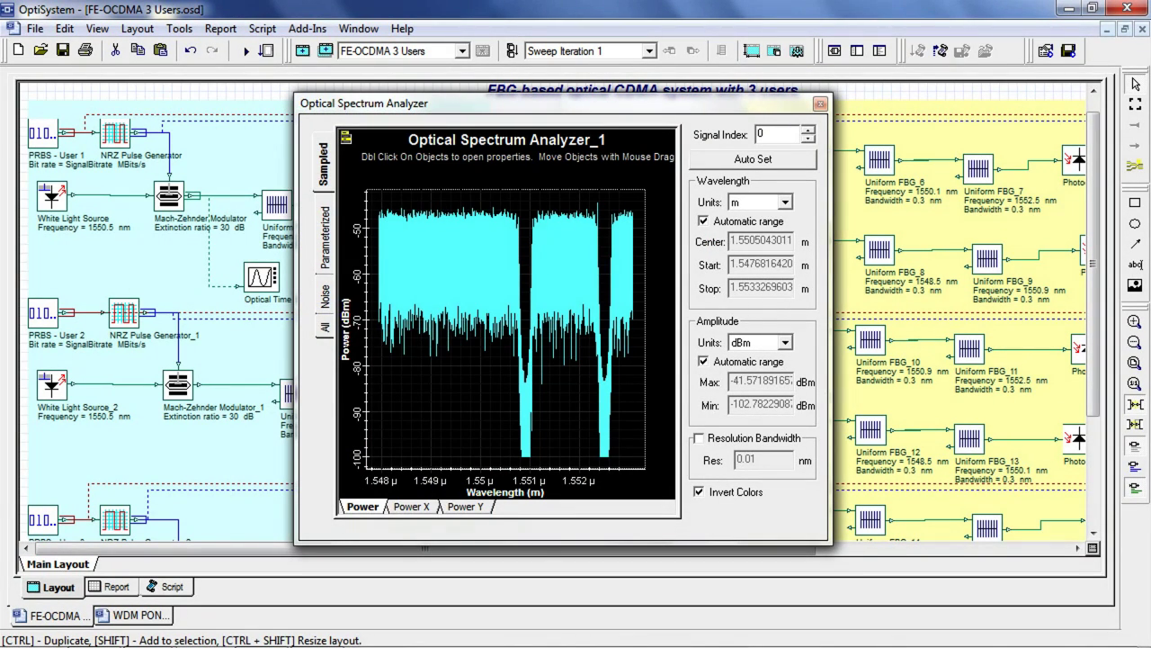
pyautogui.press('Escape')
# Examine the receiver eye diagrams in the BER Analyzers of Users 1, 2 and 3
pyautogui.moveTo(425, 547); pyautogui.dragTo(679, 548)
pyautogui.doubleClick(1005, 124)
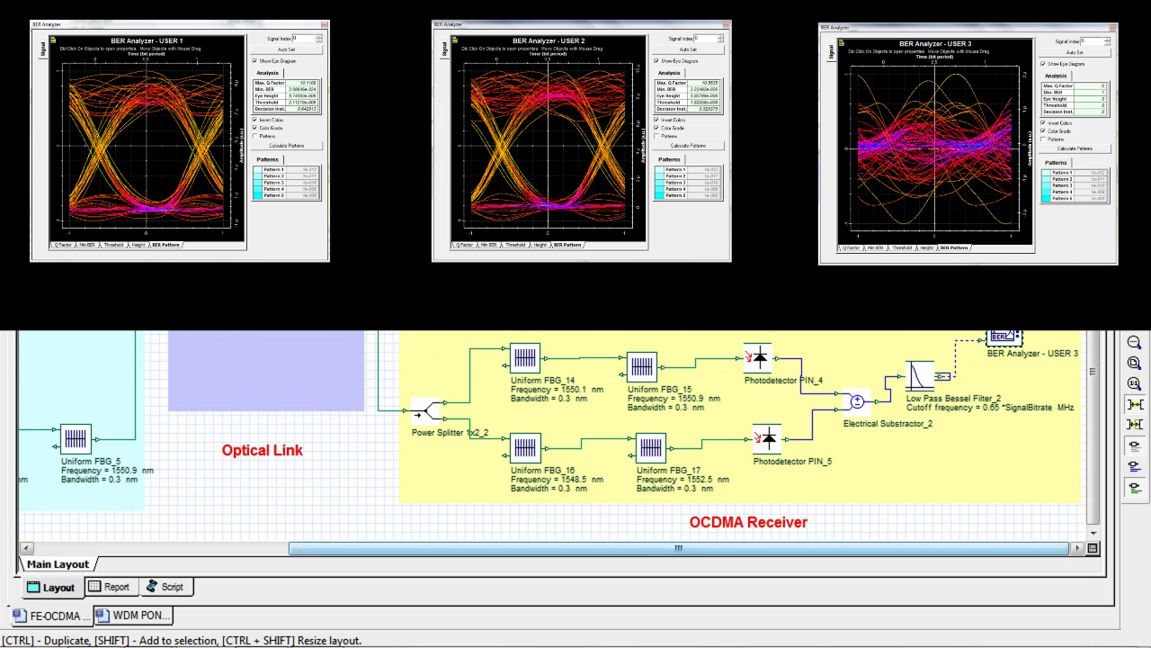
# Enable User 3's White Light Source_1 in its simulation settings and recalculate the whole project
pyautogui.moveTo(679, 547); pyautogui.dragTo(425, 548)
pyautogui.doubleClick(41, 493)
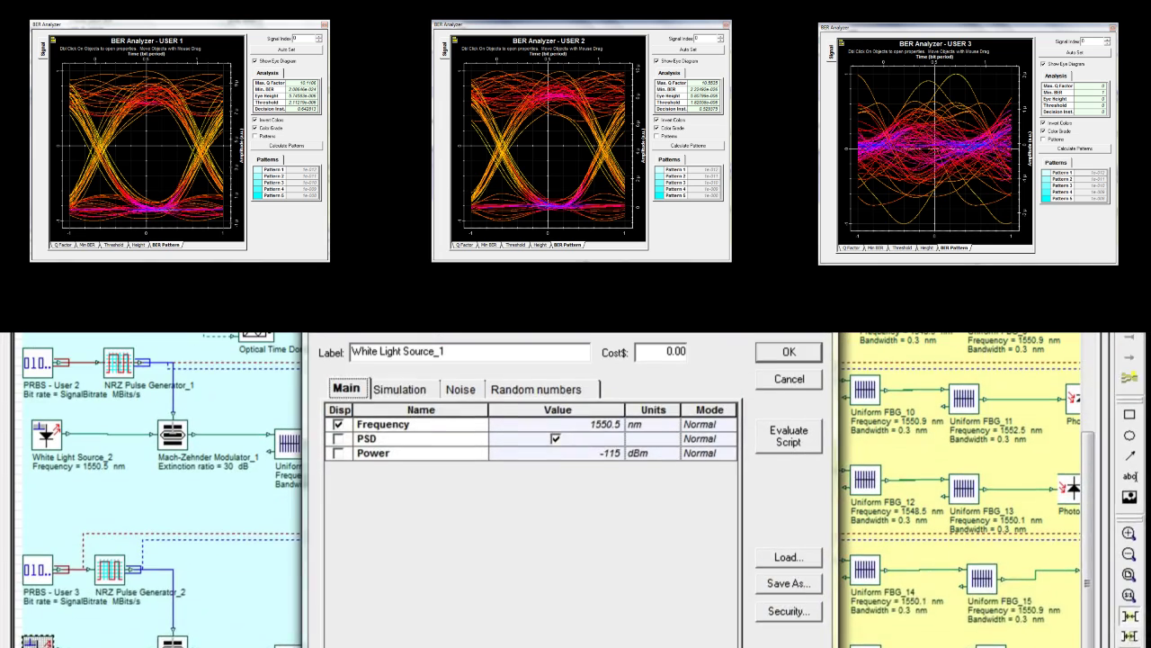
pyautogui.hotkey('ctrl', 'Tab')
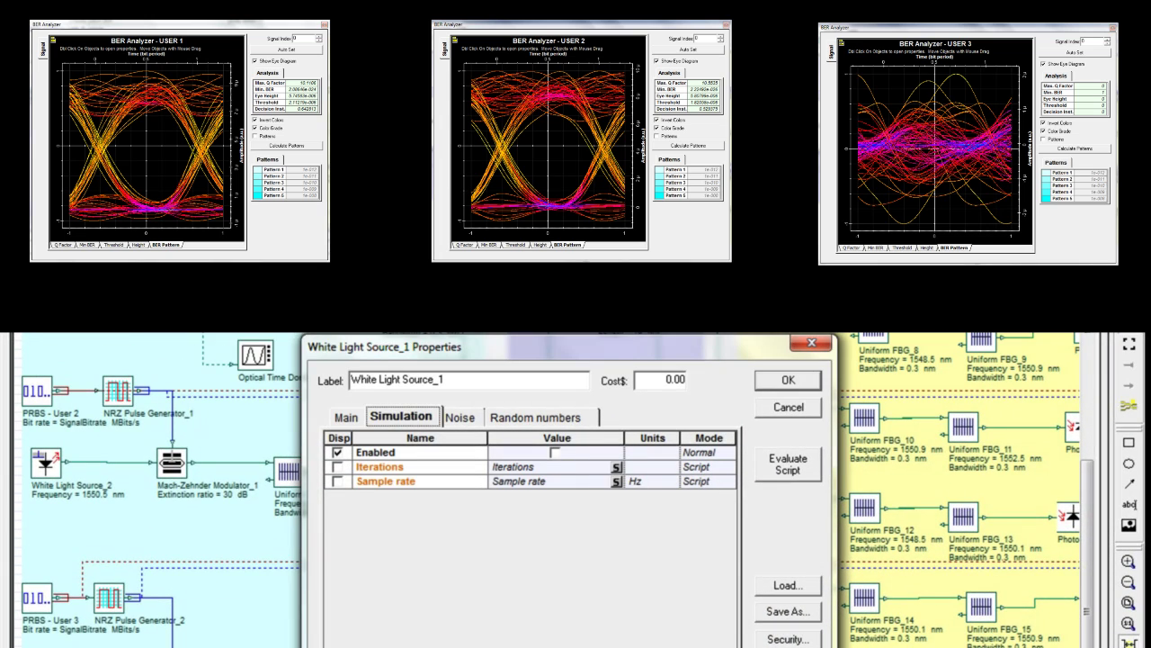
pyautogui.press('Return')
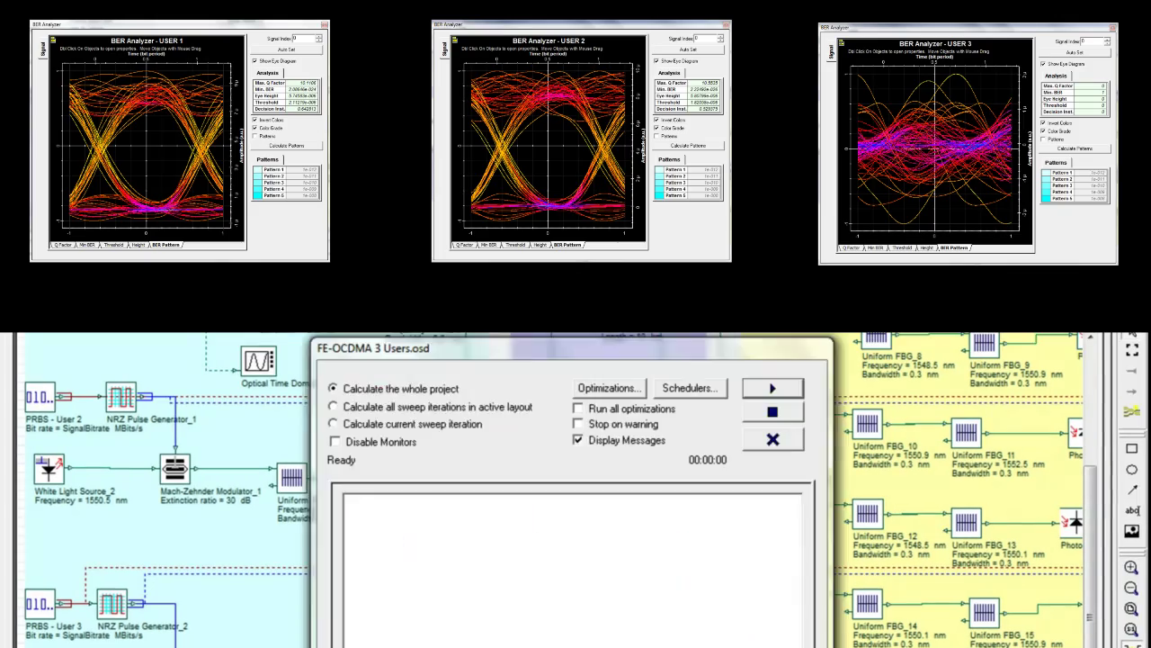
pyautogui.click(773, 389)
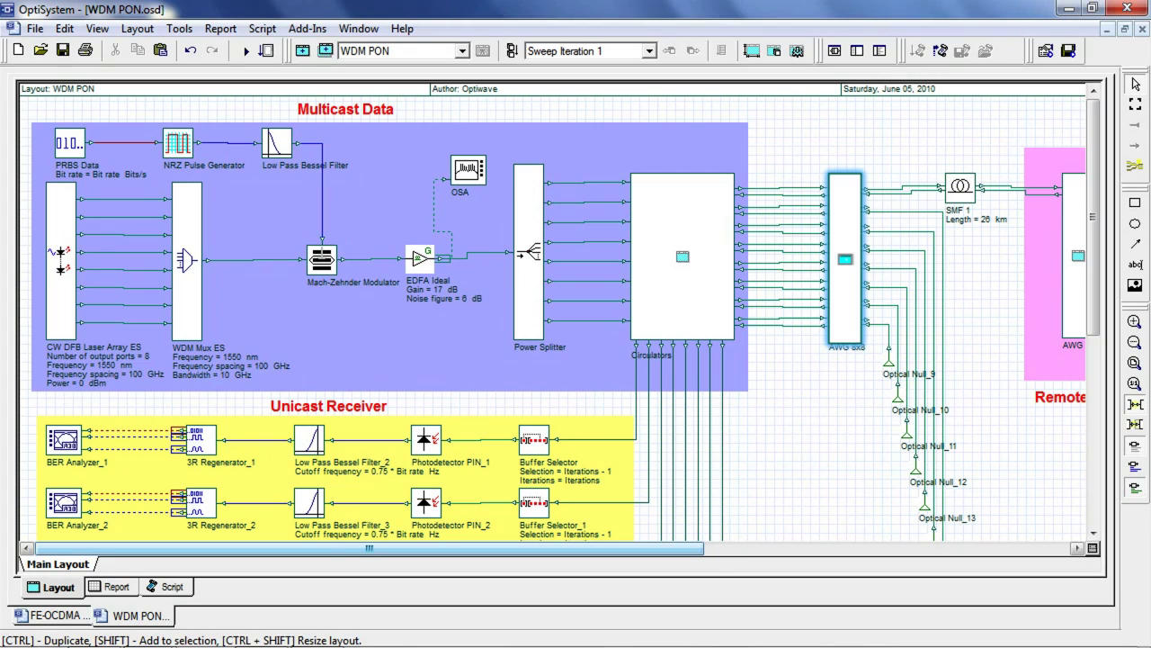
# Review the WDM PON layout and examine the multicast data spectrum in the OSA
pyautogui.moveTo(368, 548); pyautogui.dragTo(536, 547)
pyautogui.hscroll(3, 553, 319)
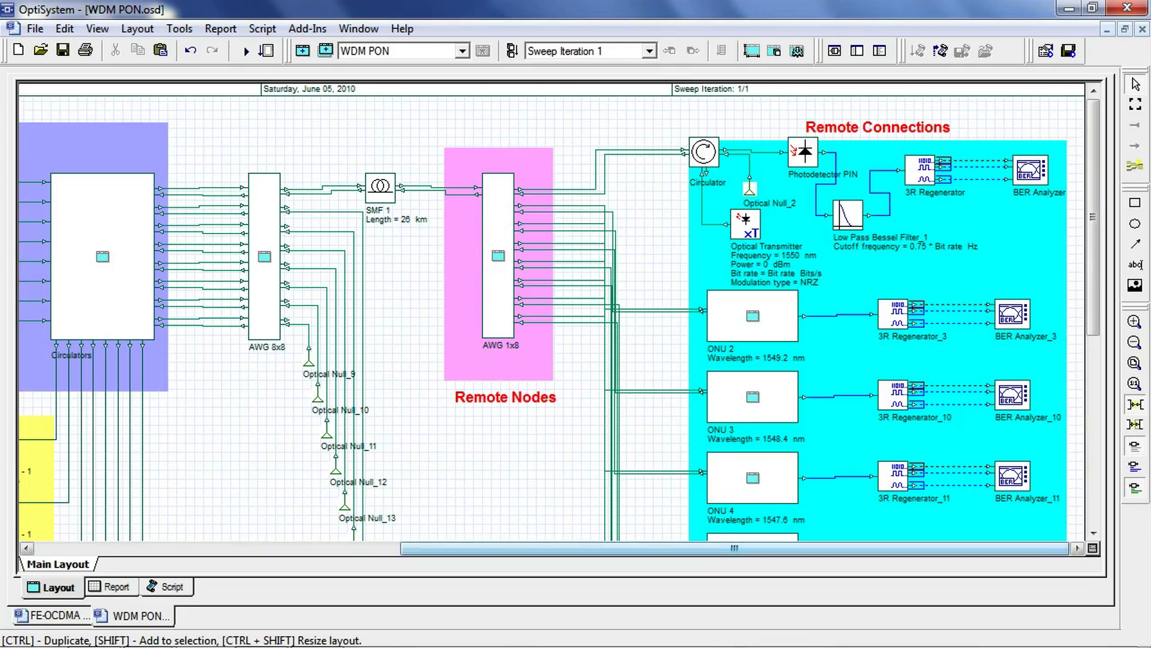
pyautogui.moveTo(735, 548); pyautogui.dragTo(369, 547)
pyautogui.scroll(-6, 558, 312)
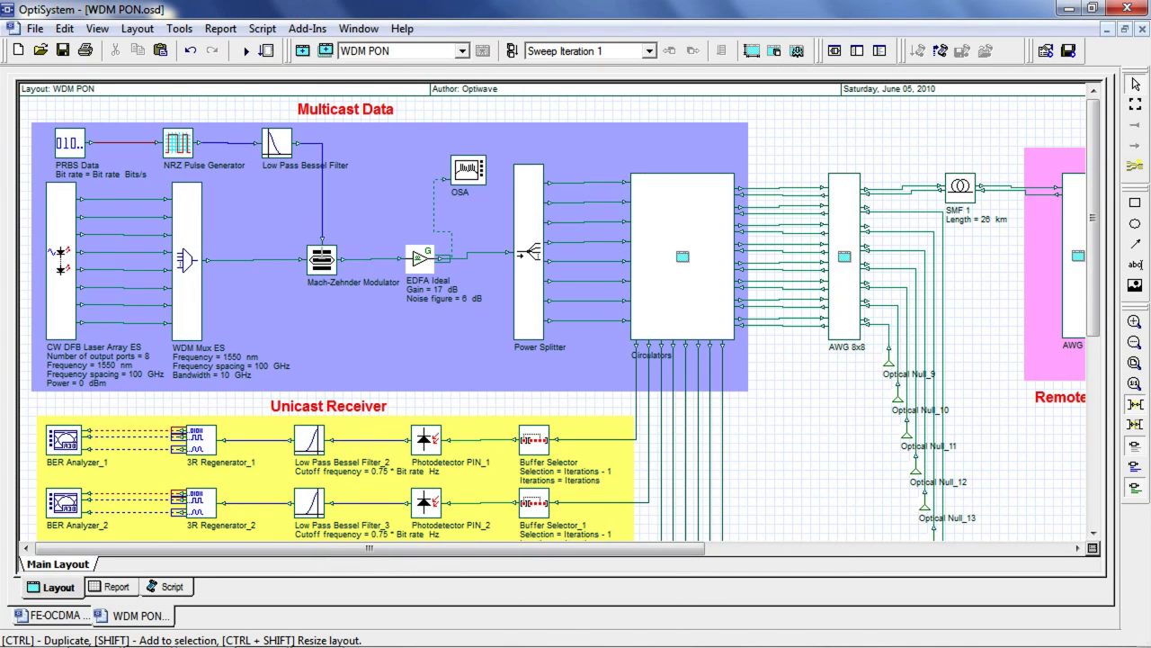
pyautogui.doubleClick(468, 169)
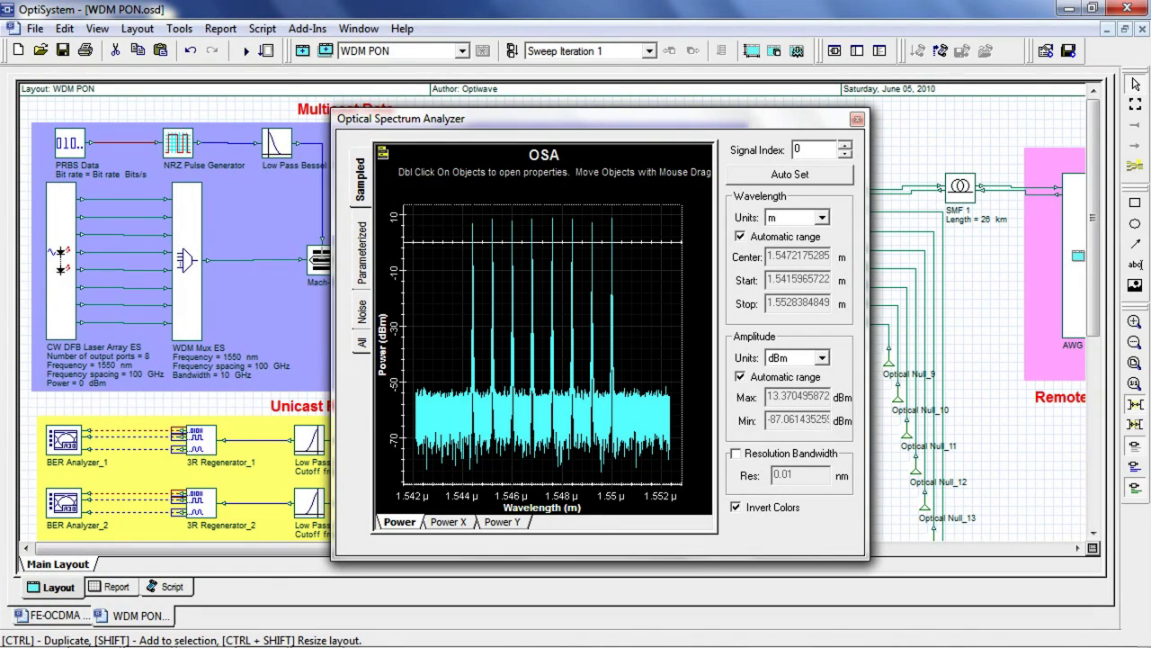
pyautogui.click(858, 119)
# Examine the eye diagrams of the first and a lower BER Analyzer in the remote connections section
pyautogui.moveTo(371, 548); pyautogui.dragTo(633, 548)
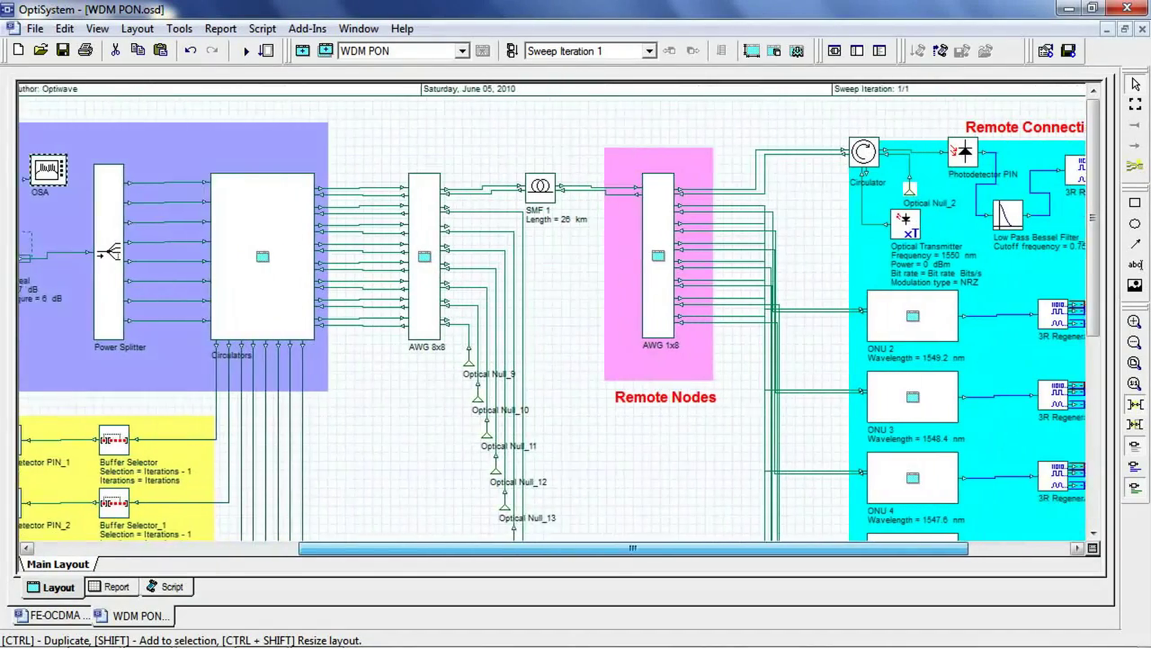
pyautogui.hscroll(4, 553, 320)
pyautogui.doubleClick(1031, 169)
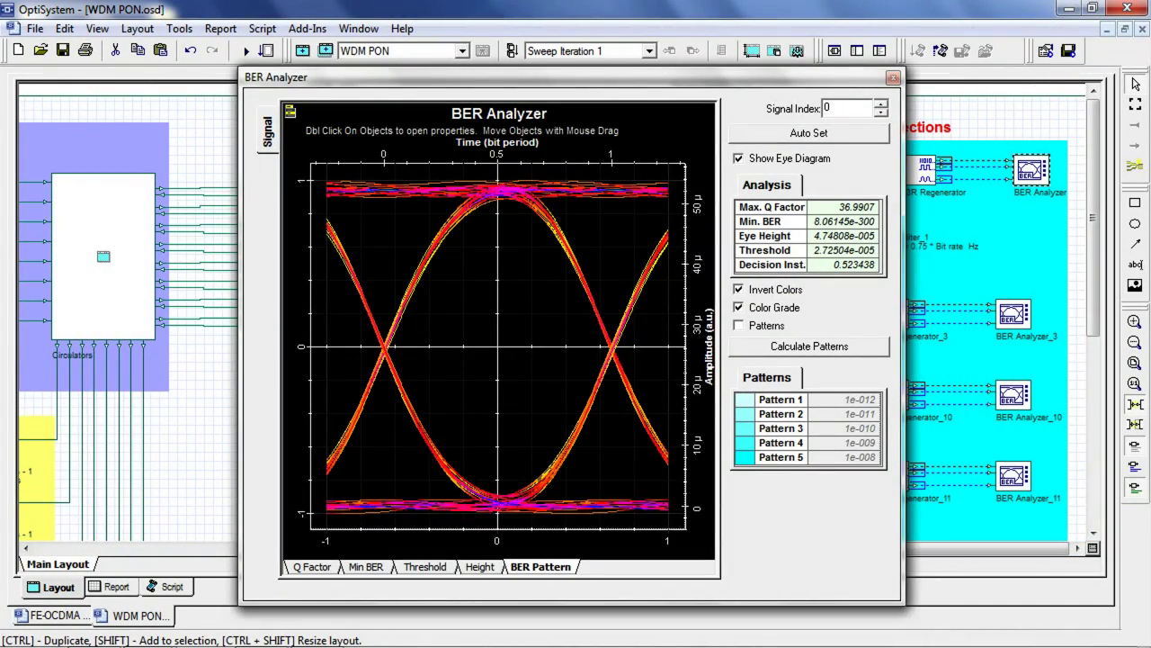
pyautogui.press('Escape')
pyautogui.scroll(-8, 553, 320)
pyautogui.doubleClick(1013, 439)
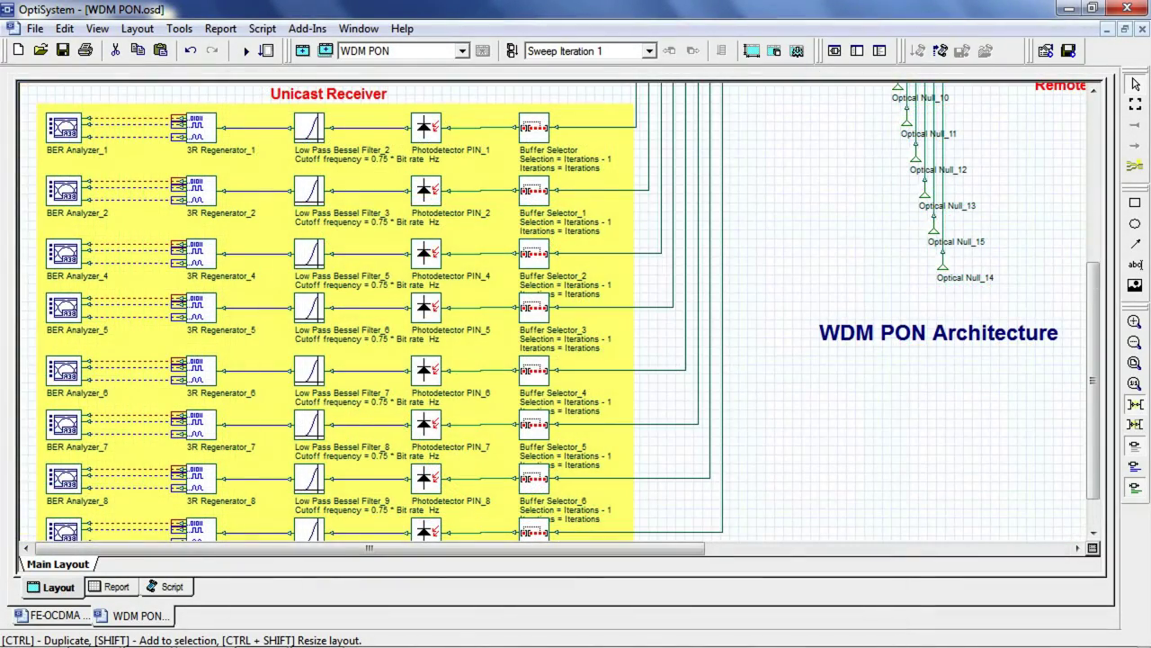
# Examine the eye diagrams of BER Analyzer_1 and BER Analyzer_9 in the unicast receiver section
pyautogui.doubleClick(64, 128)
pyautogui.doubleClick(64, 127)
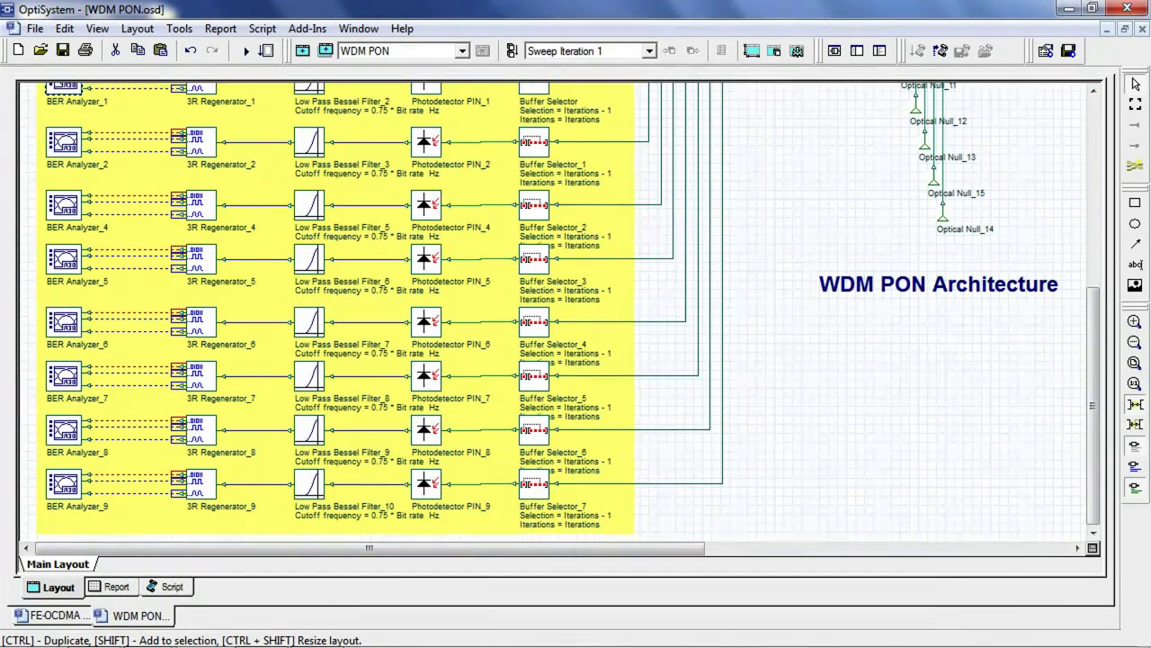
pyautogui.doubleClick(64, 484)
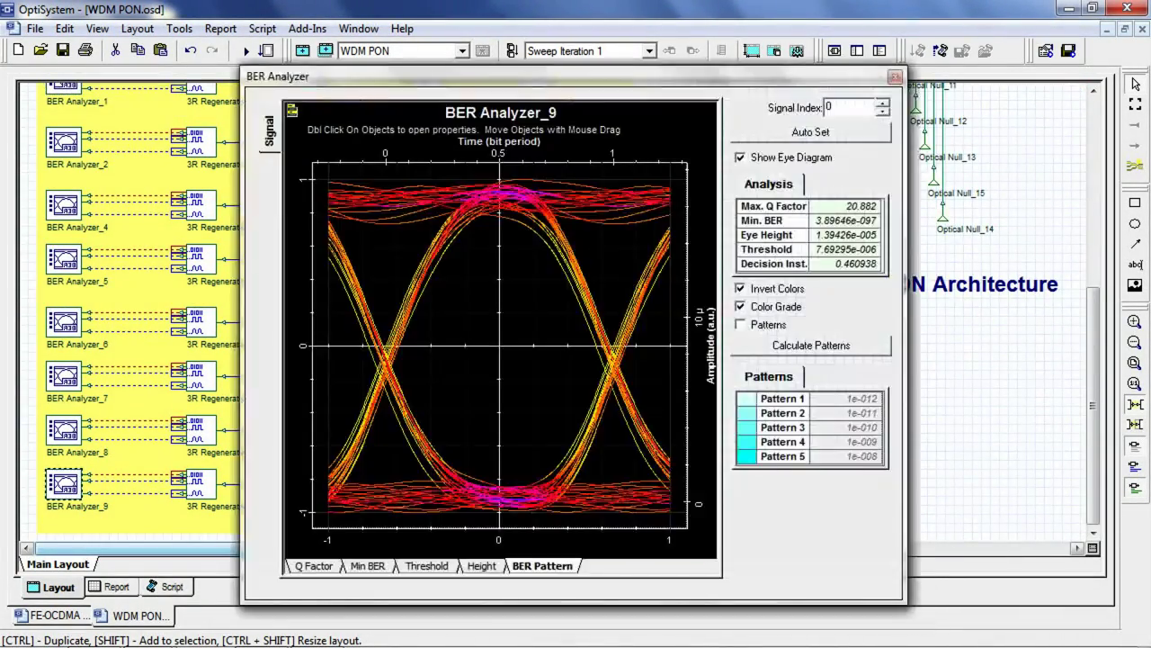